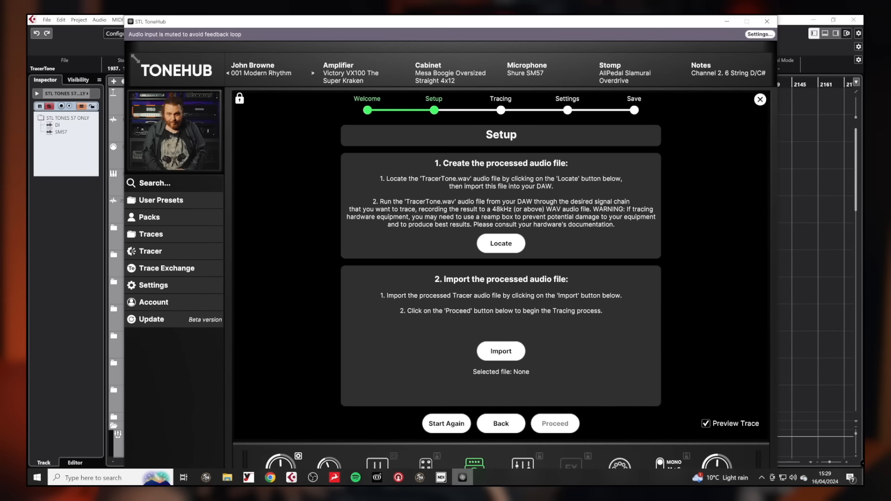
- Check the 57 ONLY channel in the Cubase mixer and import VICTORY KRAKEN MKII - GAIN II FULL RIG - 57 ONLY - 0073 into the Tracer
{"action": "left_click", "coordinate": [501, 353]}
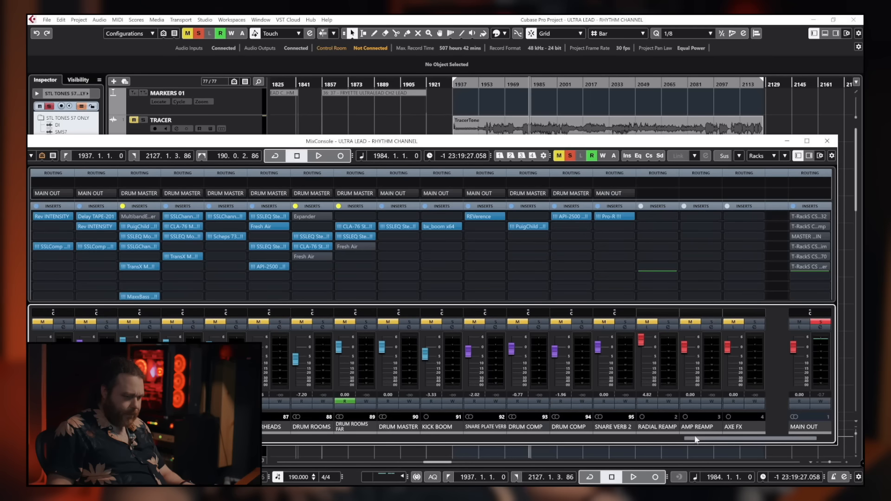
{"action": "scroll", "coordinate": [547, 450], "scroll_direction": "left", "scroll_amount": 10}
{"action": "scroll", "coordinate": [547, 449], "scroll_direction": "left", "scroll_amount": 5}
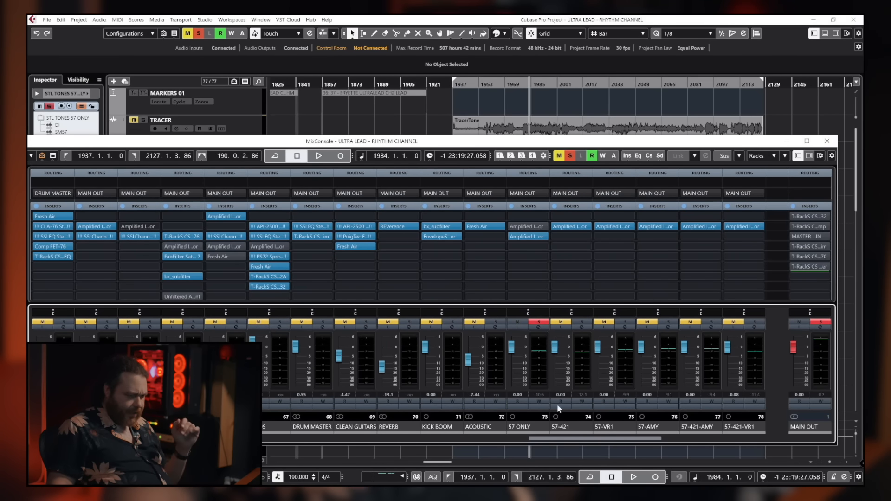
{"action": "mouse_move", "coordinate": [559, 485]}
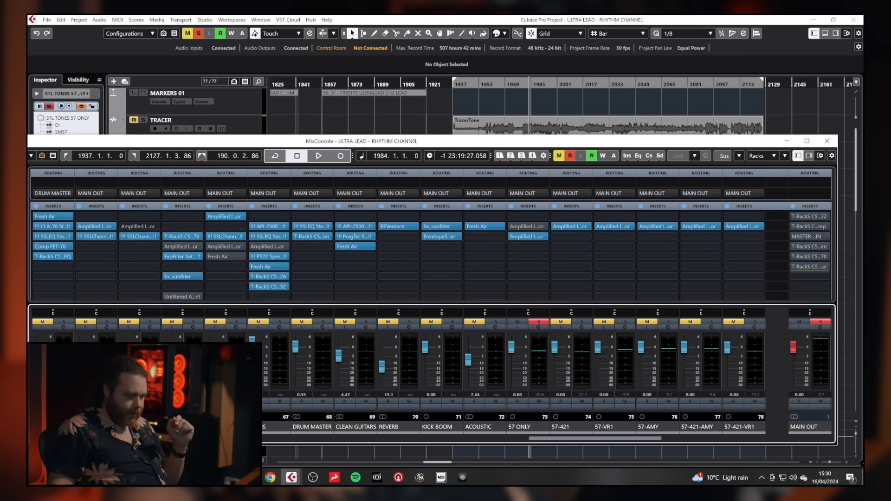
{"action": "left_click", "coordinate": [460, 479]}
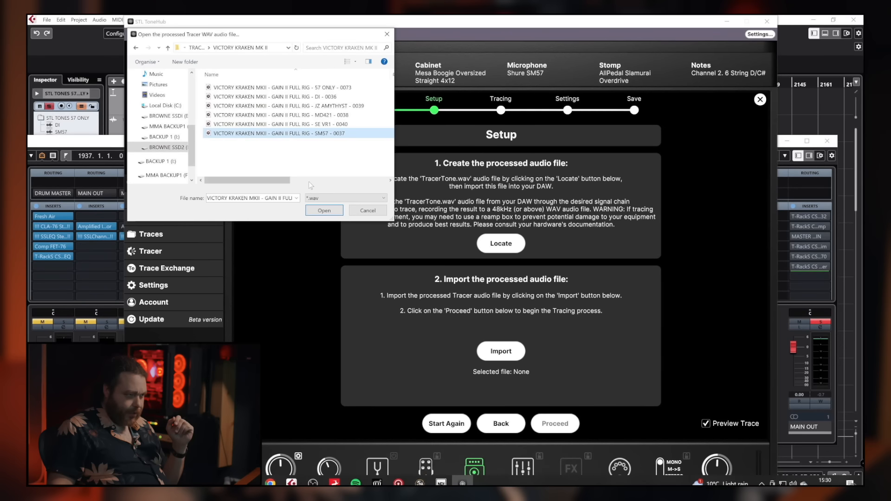
{"action": "key", "text": "Up"}
{"action": "key", "text": "Up"}
{"action": "key", "text": "Up"}
{"action": "key", "text": "Up"}
{"action": "key", "text": "Up"}
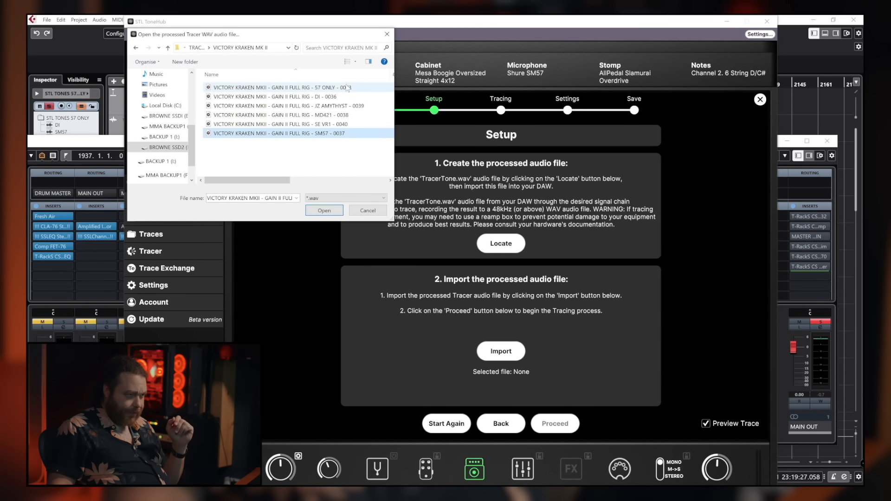
{"action": "key", "text": "Return"}
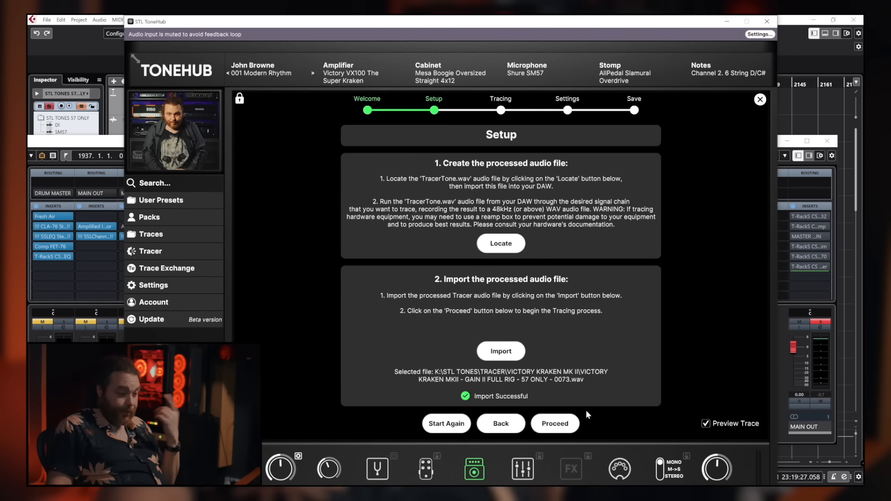
- Run the Tracer in Advanced mode on the GPU and proceed to the optional settings
{"action": "left_click", "coordinate": [551, 433]}
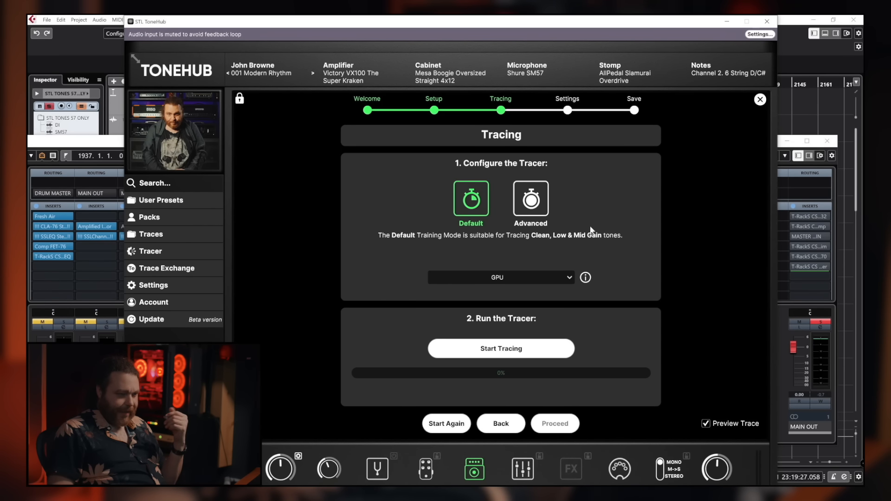
{"action": "left_click", "coordinate": [541, 201]}
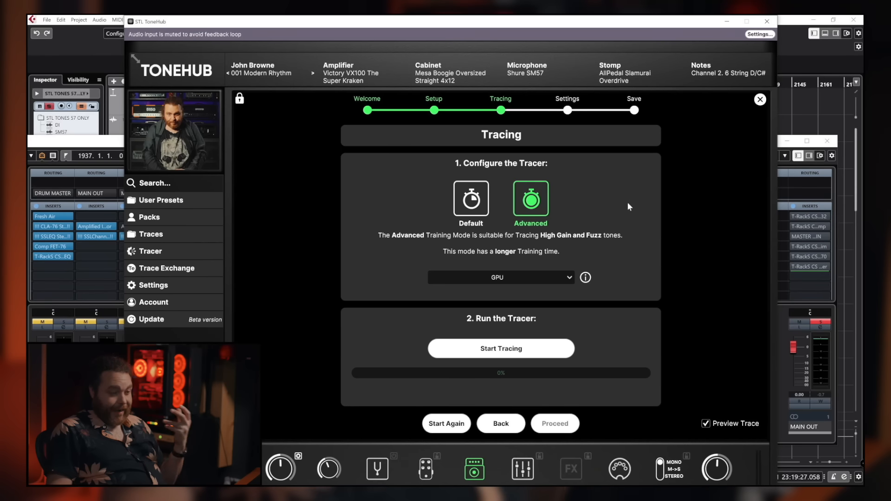
{"action": "left_click", "coordinate": [513, 278]}
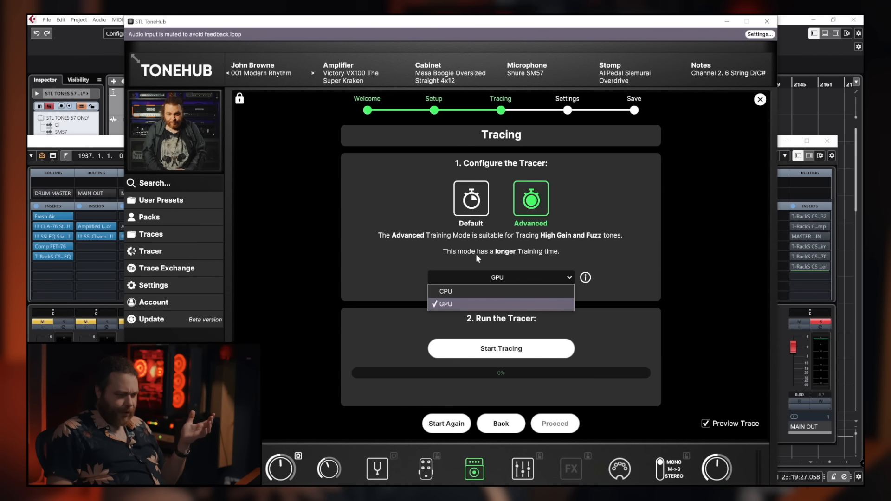
{"action": "left_click", "coordinate": [454, 305]}
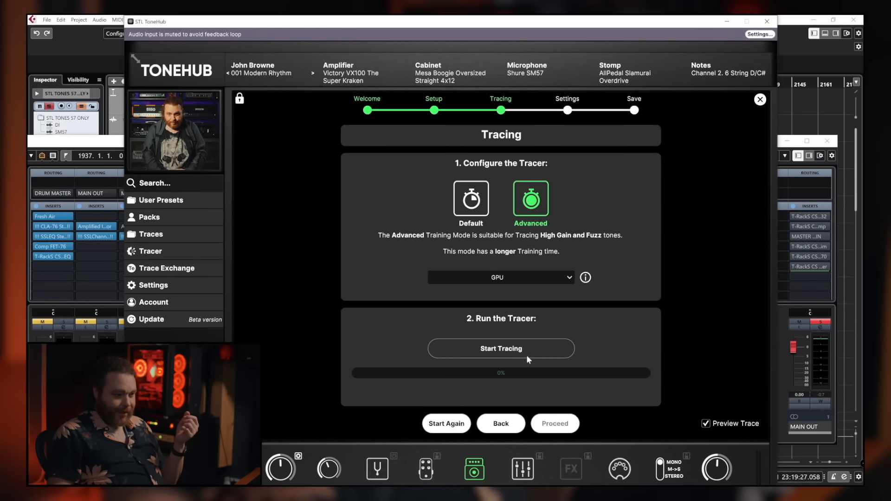
{"action": "left_click", "coordinate": [527, 355]}
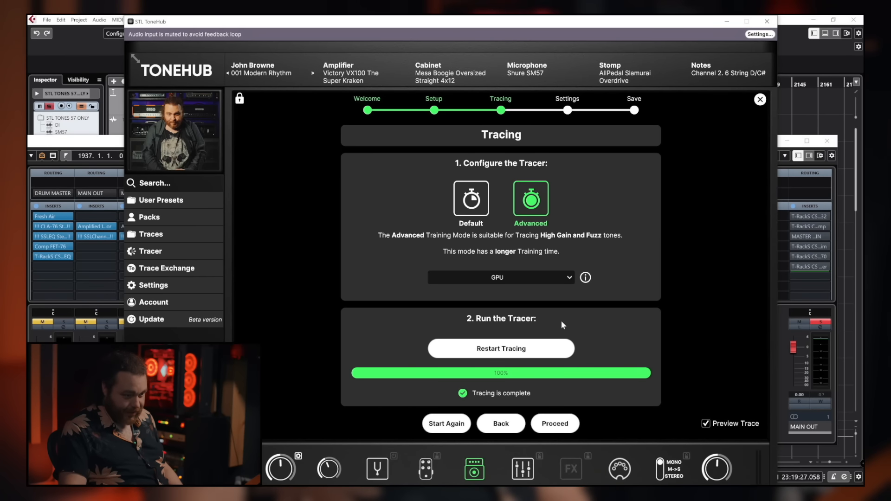
{"action": "left_click", "coordinate": [554, 424]}
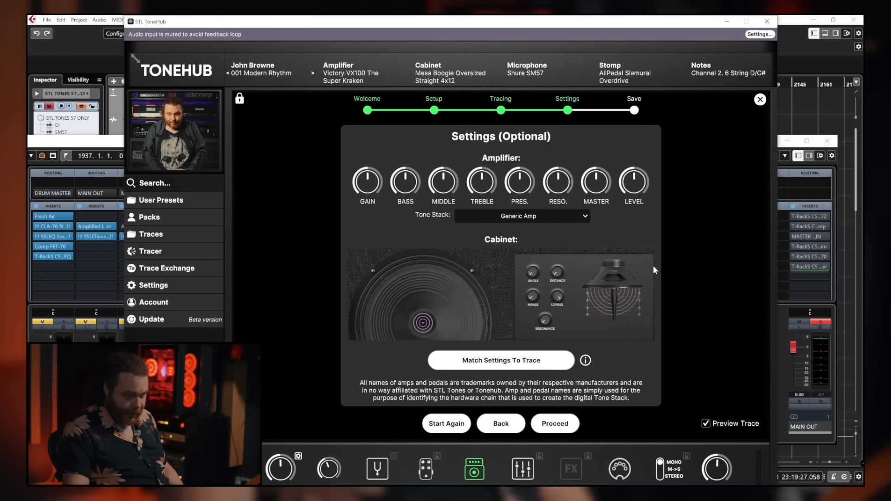
- Browse the tone stack choices and the amp models offered by each brand
{"action": "left_click", "coordinate": [495, 215]}
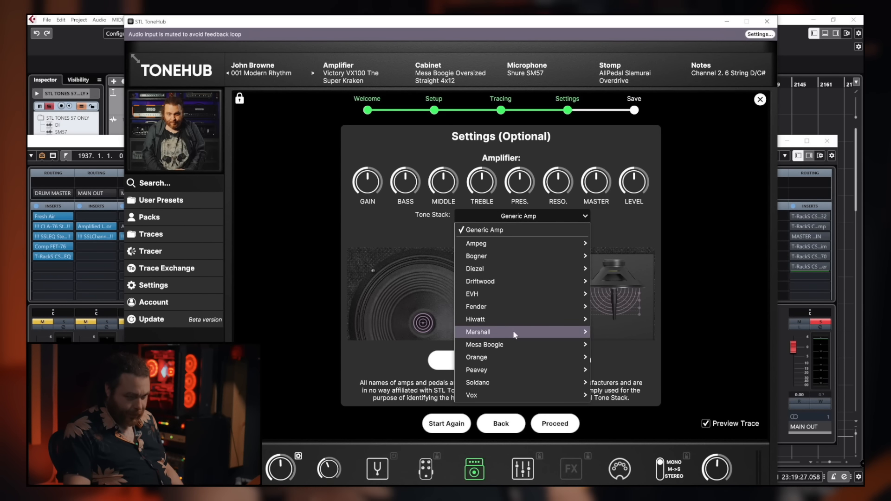
{"action": "mouse_move", "coordinate": [514, 297]}
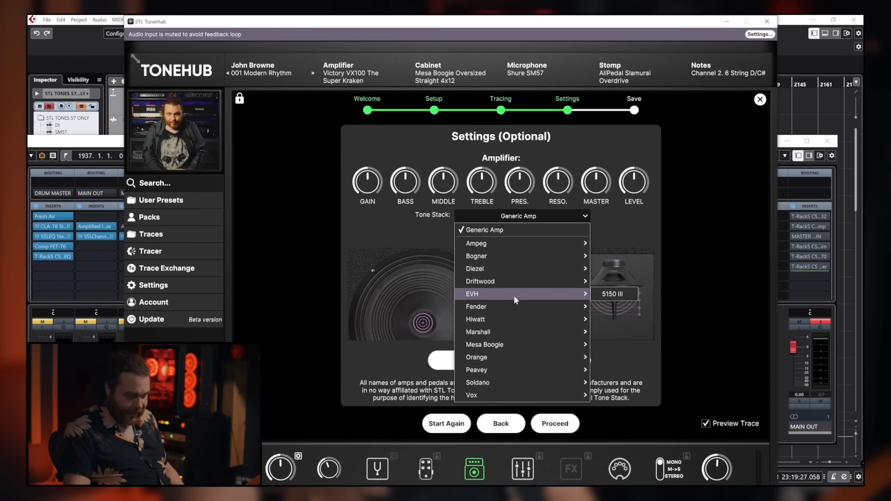
{"action": "mouse_move", "coordinate": [502, 384]}
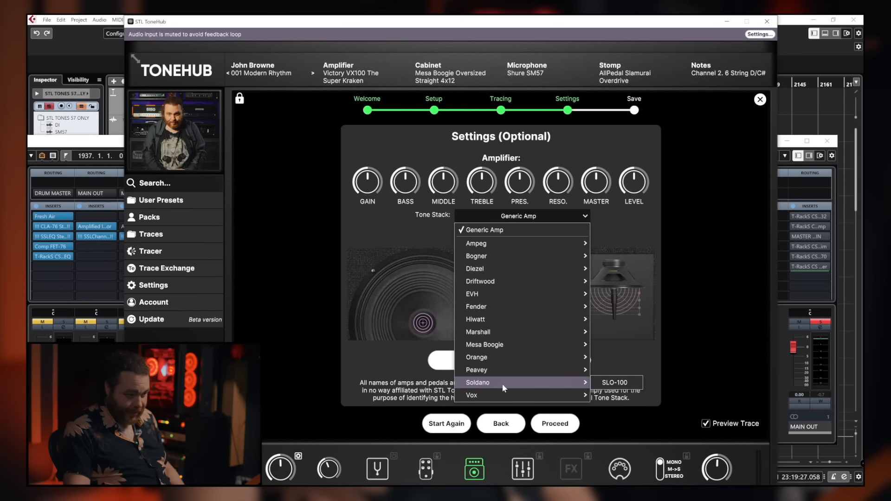
{"action": "mouse_move", "coordinate": [506, 348]}
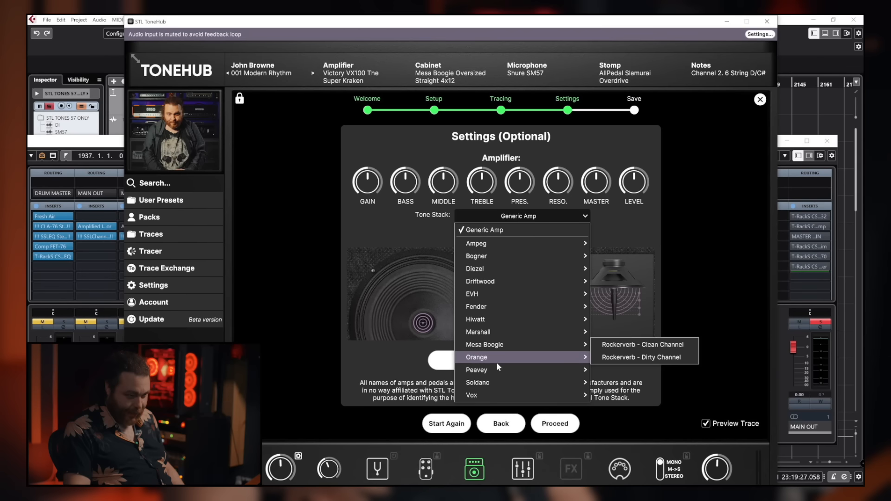
{"action": "mouse_move", "coordinate": [498, 320]}
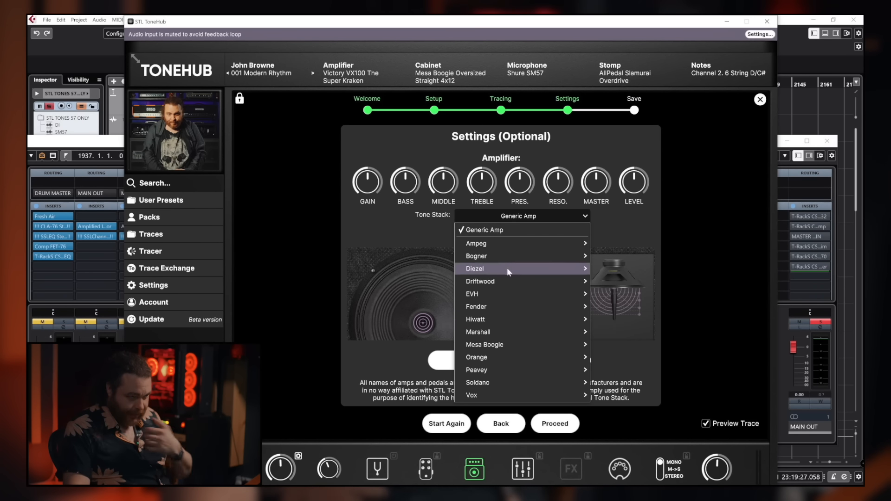
{"action": "mouse_move", "coordinate": [506, 258]}
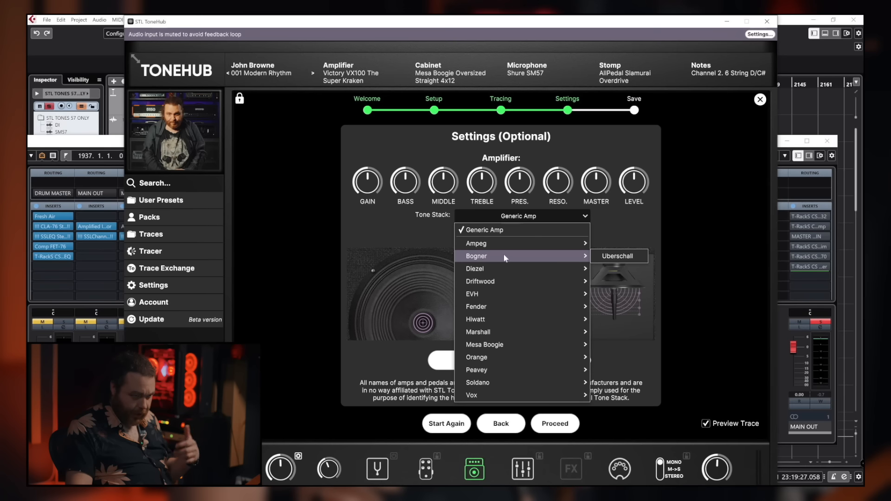
{"action": "mouse_move", "coordinate": [507, 275]}
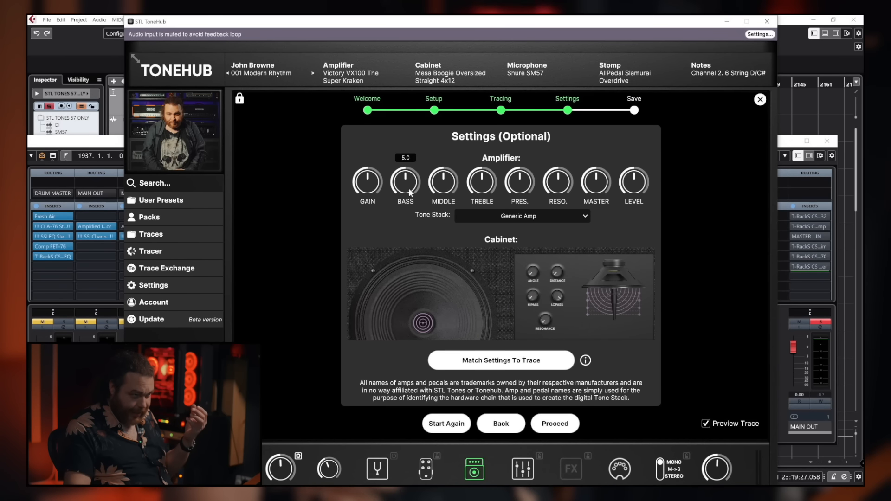
- Adjust the amplifier controls and the microphone position on the cabinet speaker, match the settings to the trace, and proceed to saving
{"action": "left_click_drag", "start_coordinate": [405, 187], "coordinate": [442, 176]}
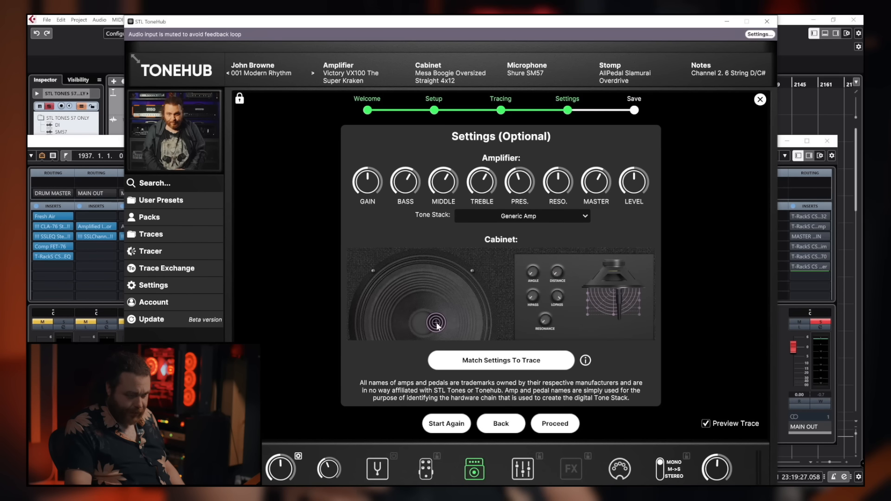
{"action": "left_click_drag", "start_coordinate": [437, 322], "coordinate": [410, 328]}
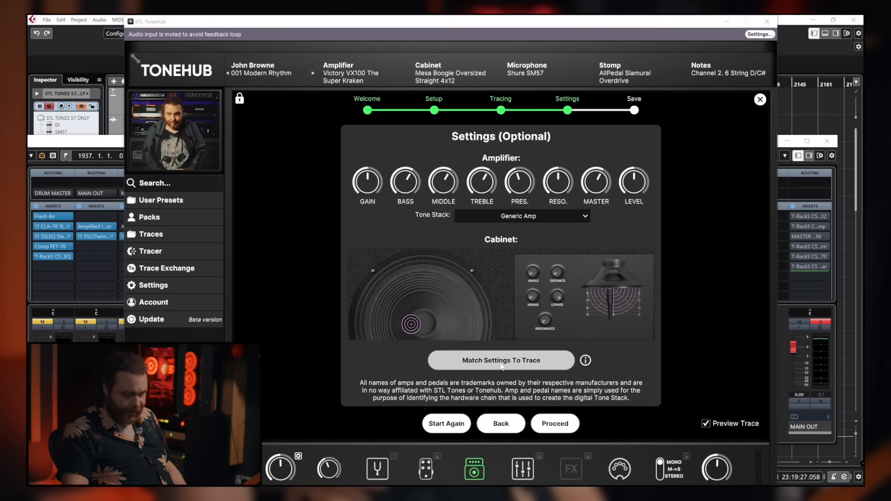
{"action": "left_click", "coordinate": [501, 366]}
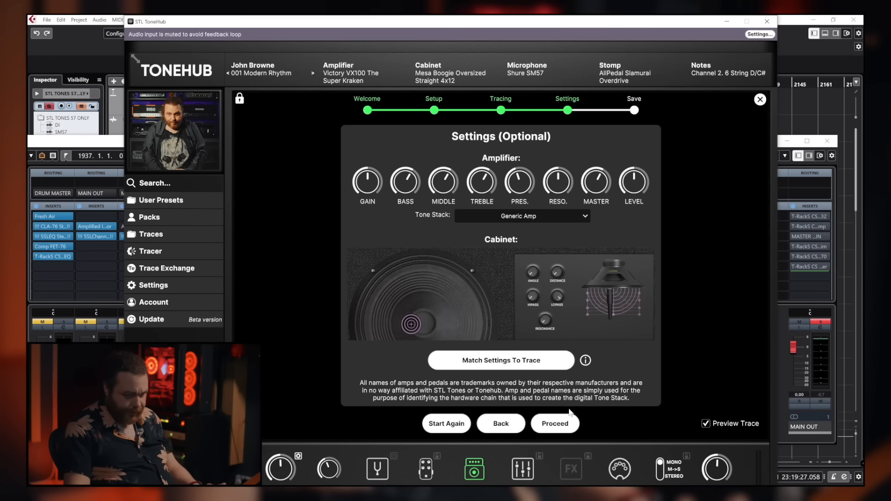
{"action": "left_click", "coordinate": [556, 422]}
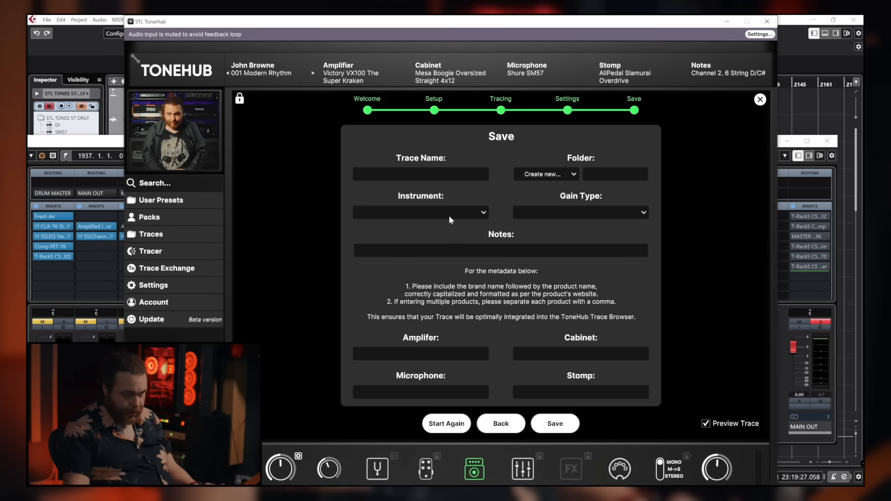
- Name the trace JB VICTORY KRAKEN MKII
{"action": "left_click", "coordinate": [434, 175]}
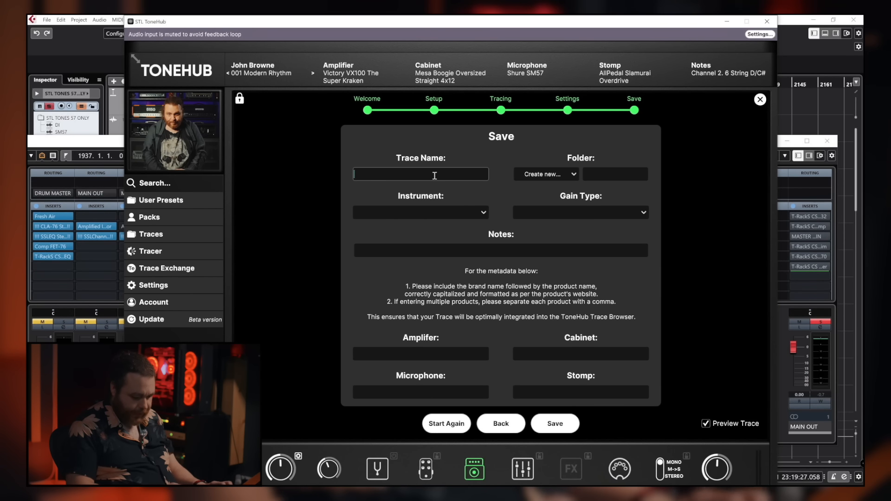
{"action": "type", "text": "JB"}
{"action": "type", "text": "V"}
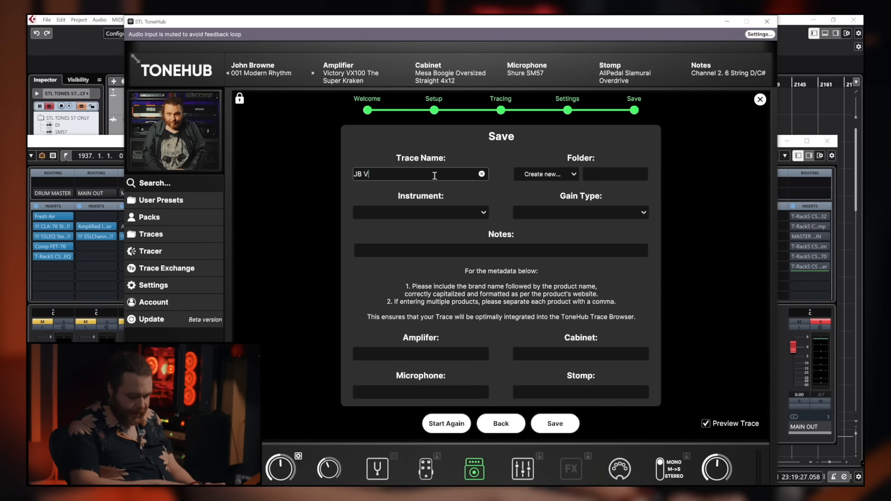
{"action": "type", "text": "ICTORY KRAKEN MK"}
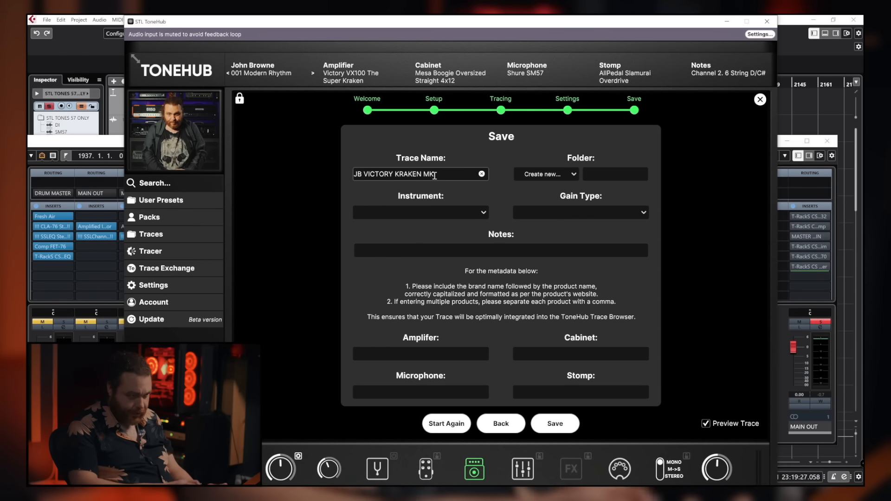
{"action": "type", "text": "II"}
- Set the trace's instrument to Guitar and gain type to High Gain, and enter the artist's full name as the new folder name
{"action": "left_click", "coordinate": [428, 210]}
{"action": "left_click", "coordinate": [406, 225]}
{"action": "left_click", "coordinate": [584, 212]}
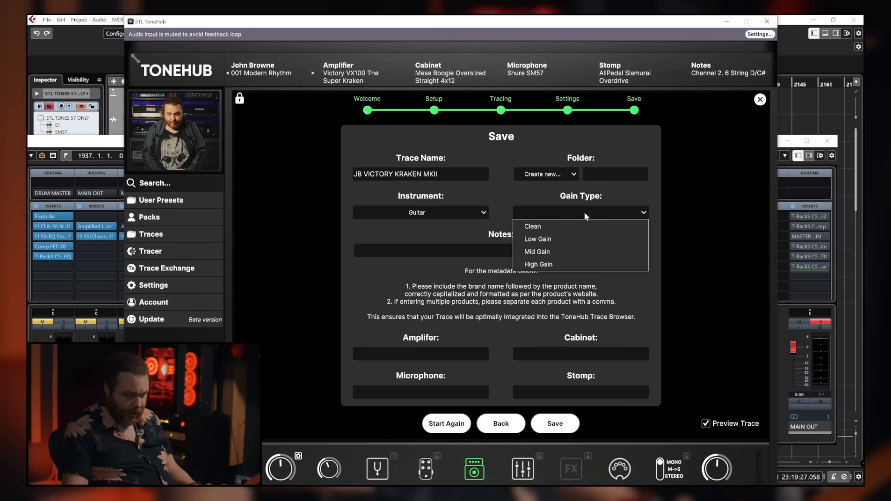
{"action": "left_click", "coordinate": [571, 264]}
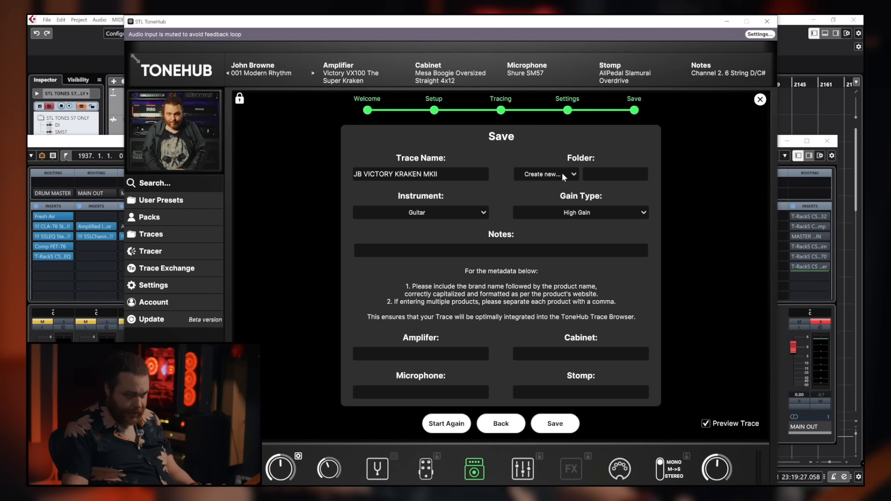
{"action": "left_click", "coordinate": [596, 176]}
{"action": "type", "text": "JOHN BROWNE"}
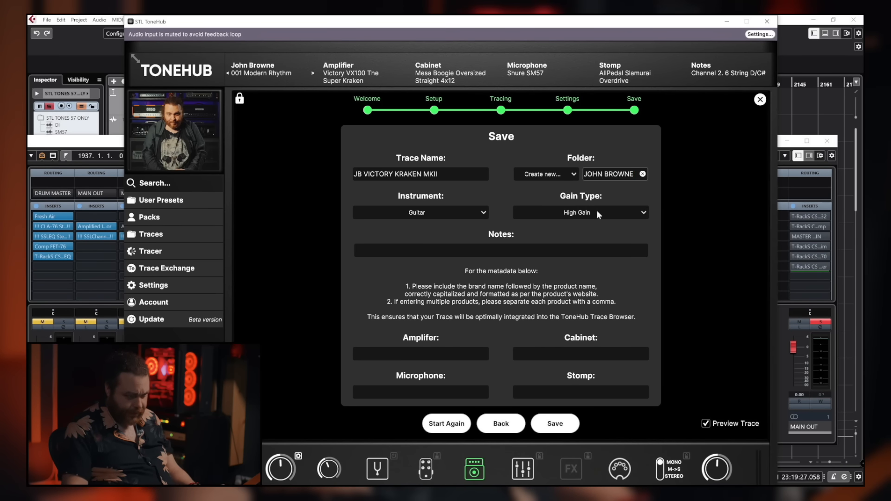
- Fill in the trace metadata with amplifier VICTORY KRAKEN MKII and cabinet ZILLA 2X12 FATBOY
{"action": "left_click", "coordinate": [406, 352]}
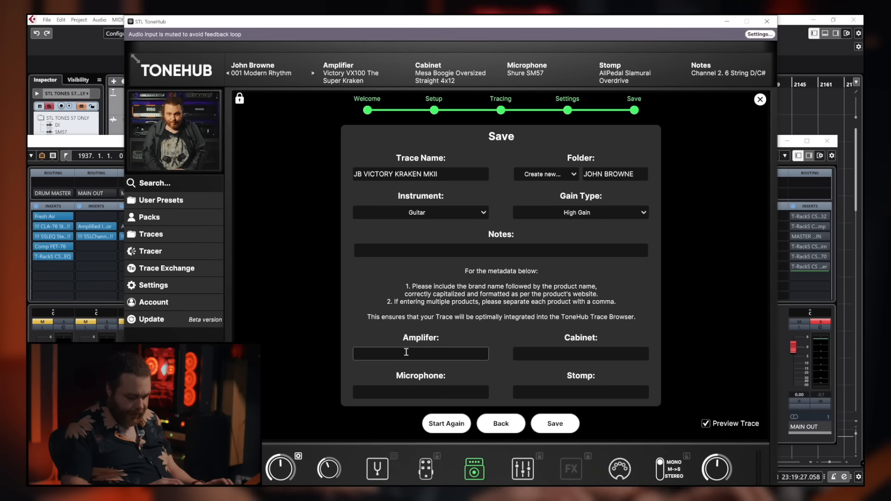
{"action": "type", "text": "VICTORY KRAKEN MKII"}
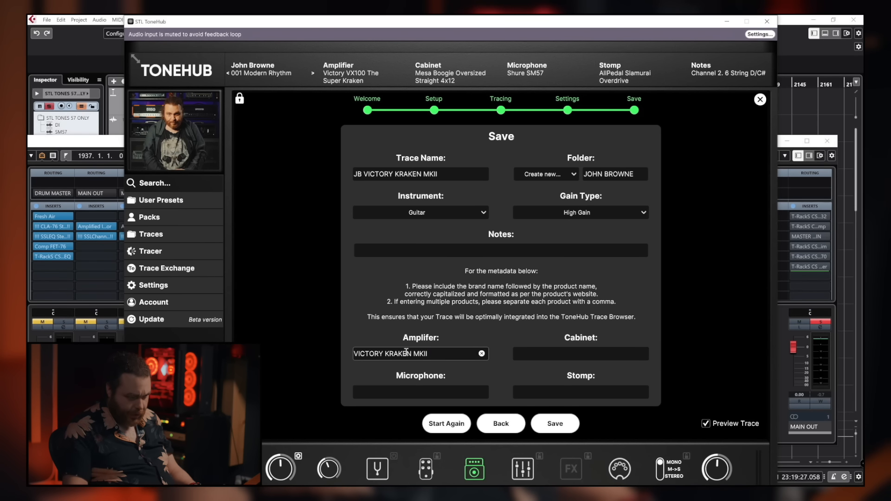
{"action": "left_click", "coordinate": [571, 356]}
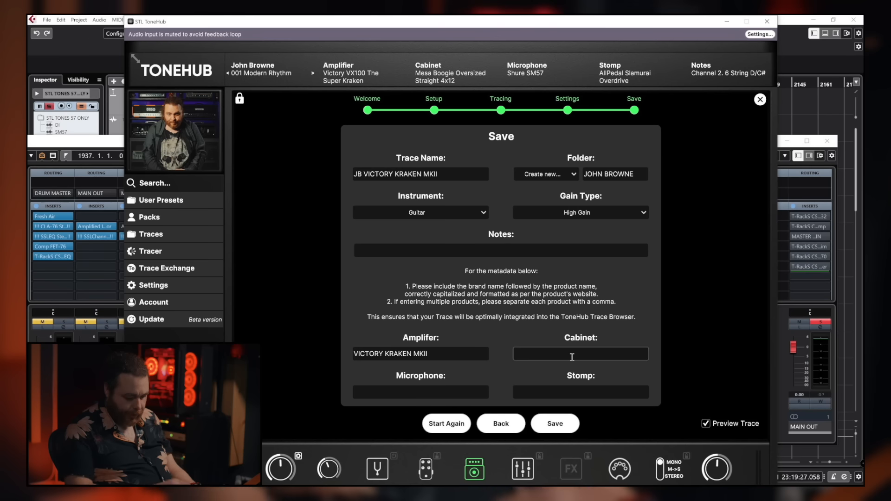
{"action": "type", "text": "ZILLA "}
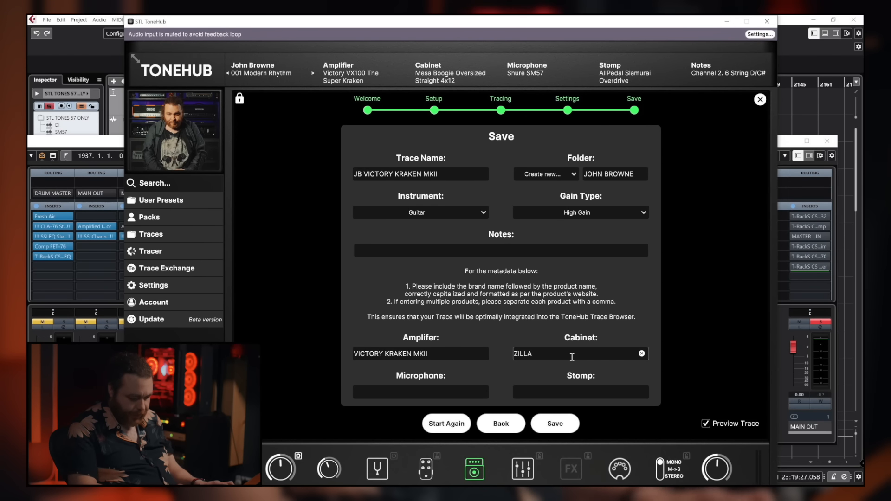
{"action": "type", "text": "2X2"}
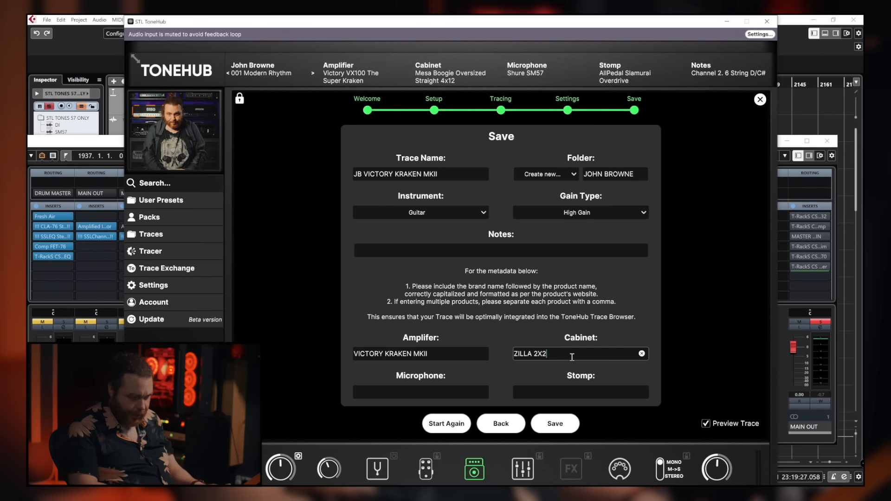
{"action": "key", "text": "BackSpace"}
{"action": "type", "text": "12 FATBOY"}
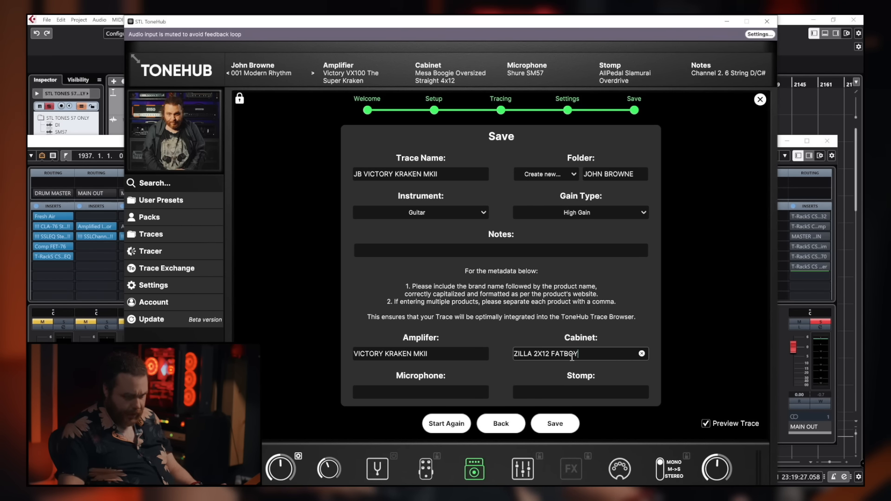
- Fill in the trace metadata with stomp ALL PEDAL SLAMAURAI and microphone SHURE SM57
{"action": "left_click", "coordinate": [540, 392]}
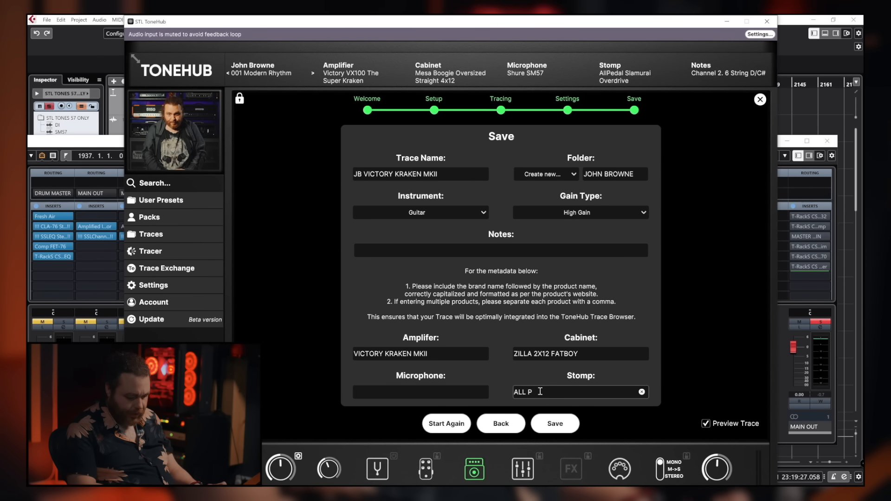
{"action": "type", "text": "ALL PEDAL SLAMA"}
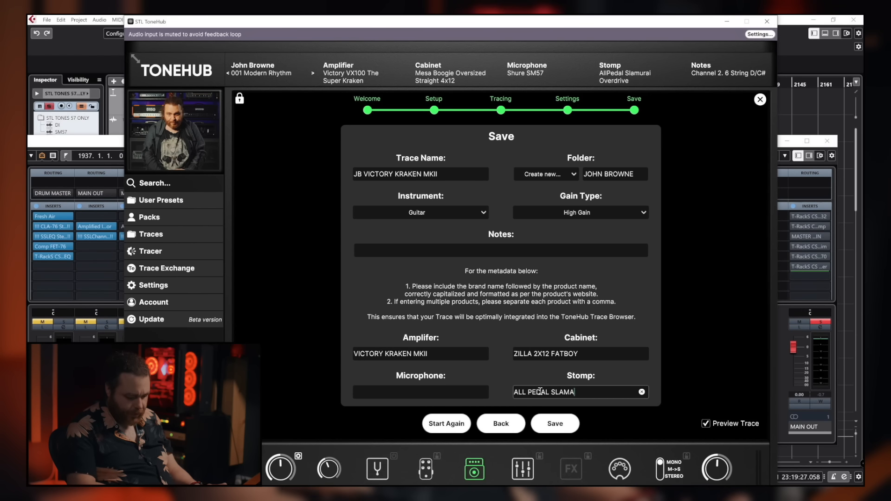
{"action": "type", "text": "URIRAI"}
{"action": "left_click", "coordinate": [415, 395]}
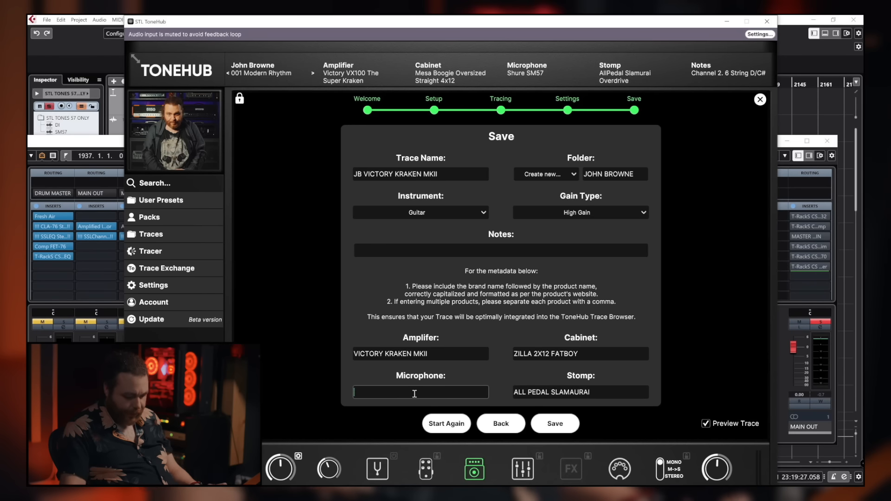
{"action": "type", "text": "SHURE SM57"}
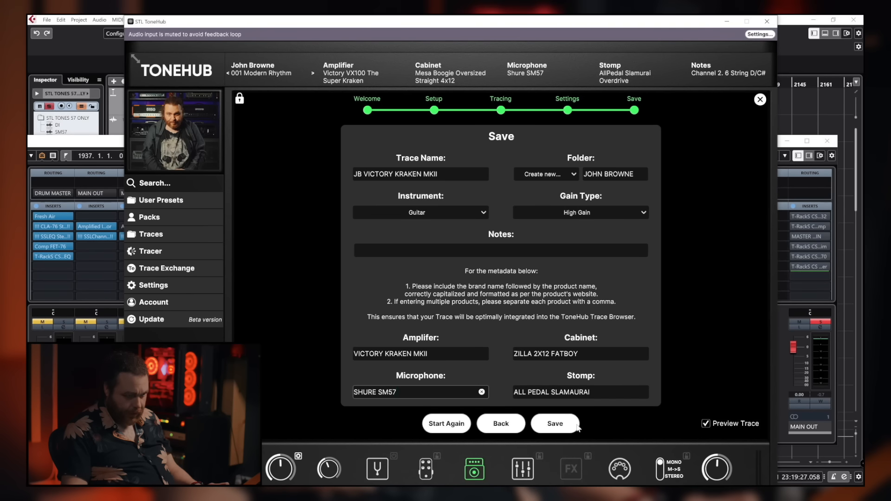
- Add the note PRE EQED TO REMOVE 57 WHISTLE to the trace and save the trace
{"action": "left_click", "coordinate": [544, 254]}
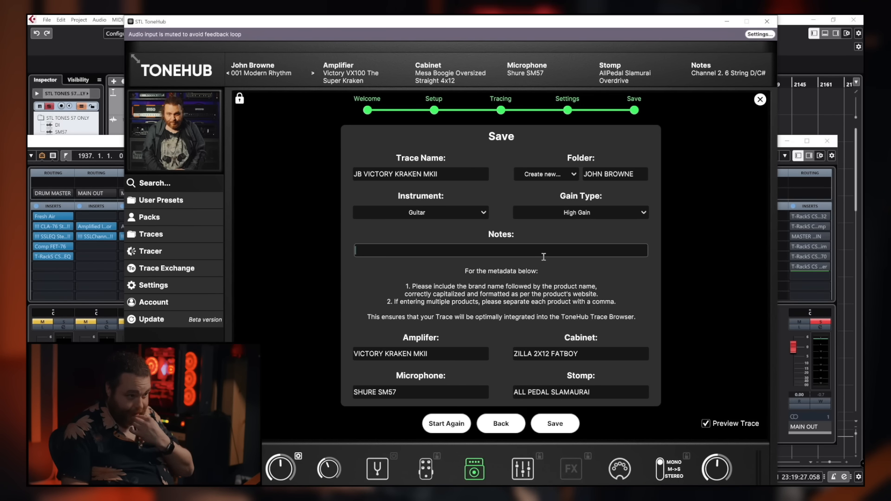
{"action": "type", "text": "PRE EQED TO RE"}
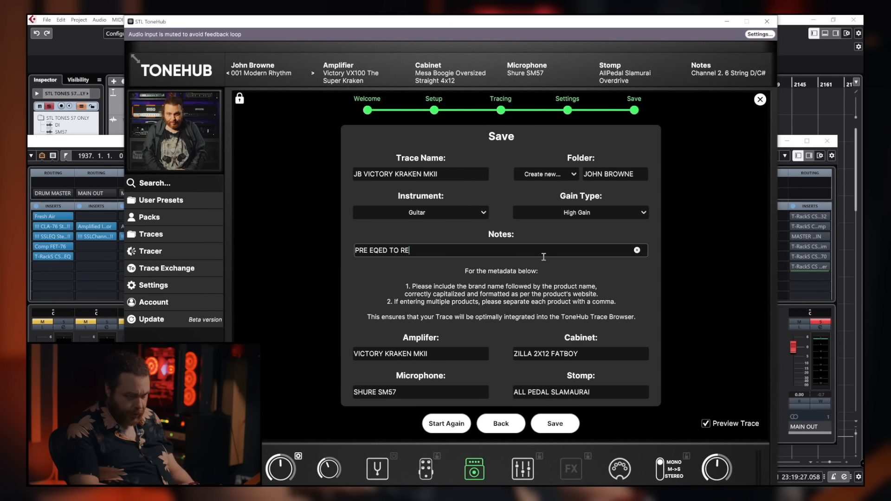
{"action": "type", "text": "MOVE 57 WHISTLE"}
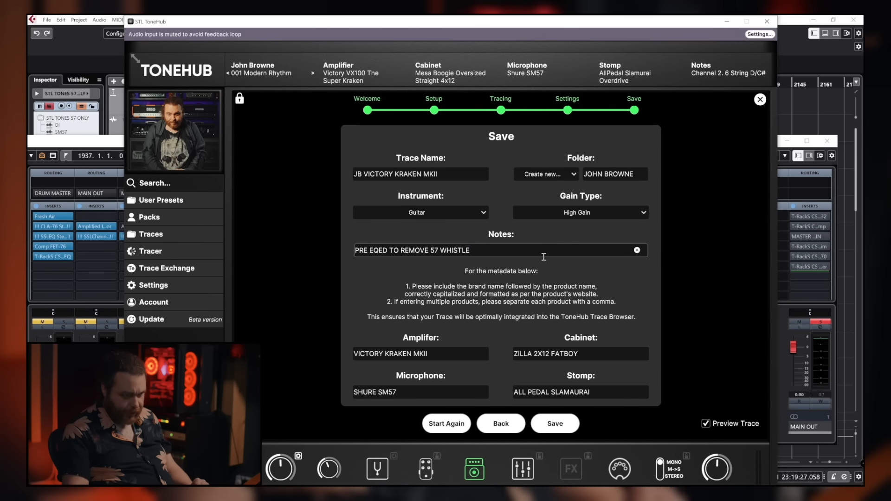
{"action": "left_click", "coordinate": [566, 418]}
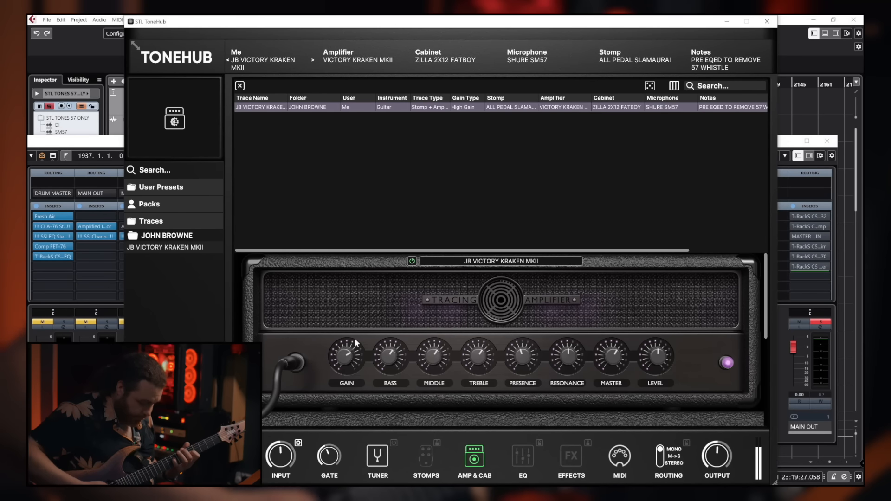
- Adjust the noise gate threshold for the saved Victory Kraken trace
{"action": "mouse_move", "coordinate": [338, 461]}
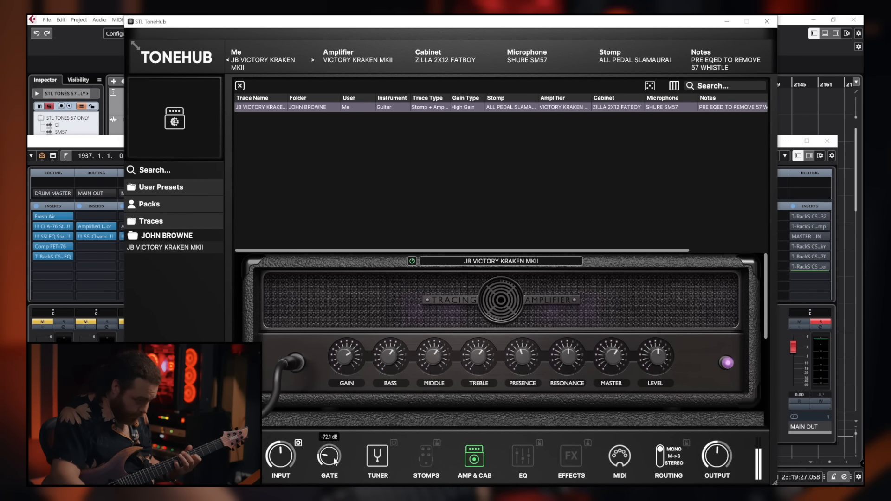